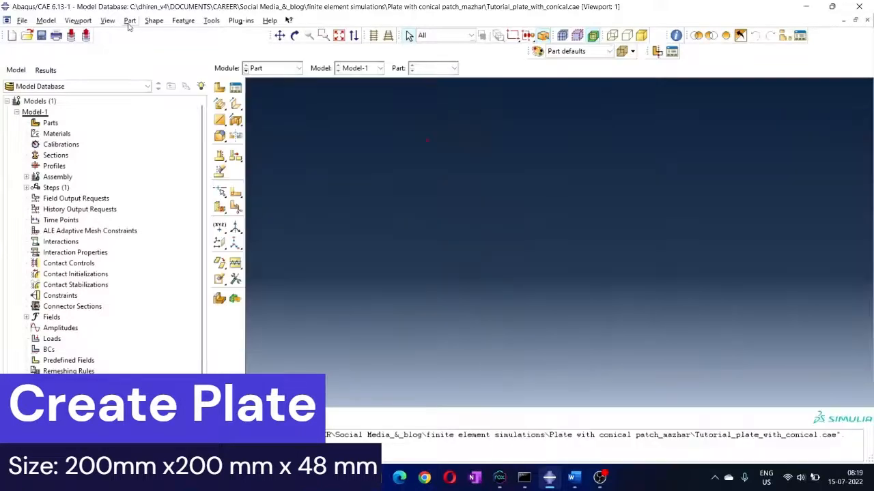
# Create a 3D deformable solid extrusion part named Plate with an approximate size of 200
pyautogui.click(129, 20)
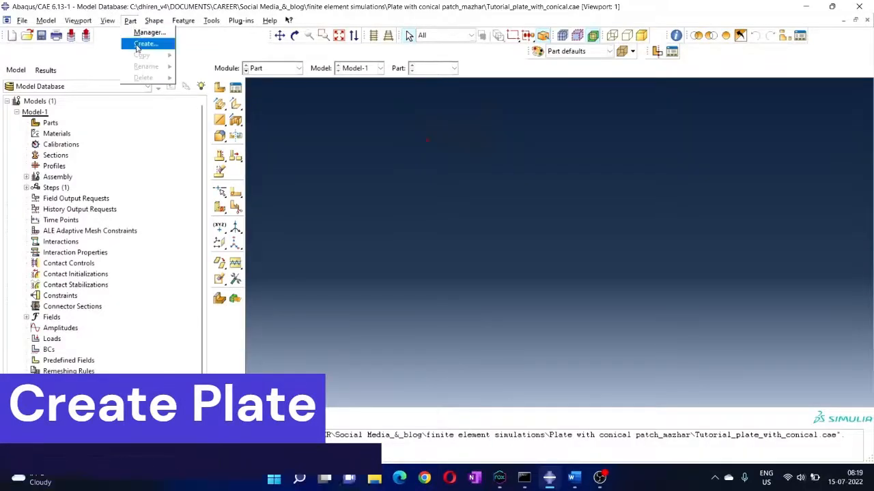
pyautogui.click(140, 44)
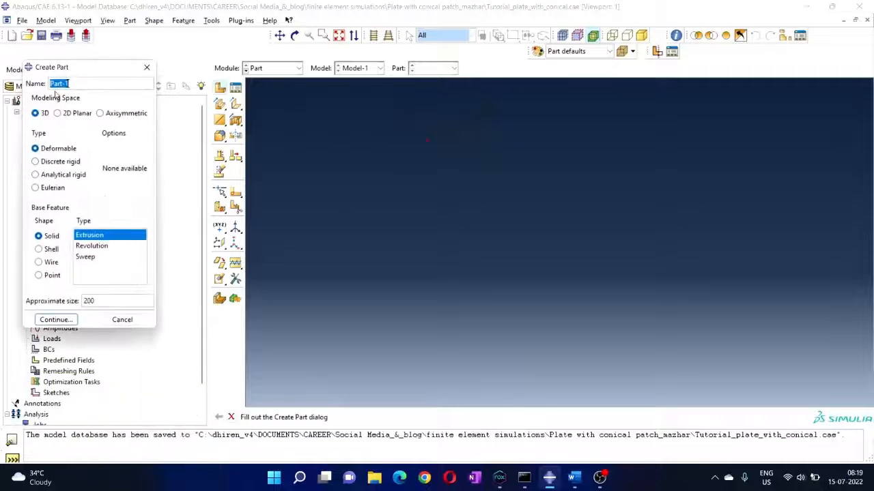
pyautogui.click(76, 82)
pyautogui.press('BackSpace')
pyautogui.press('BackSpace')
pyautogui.press('BackSpace')
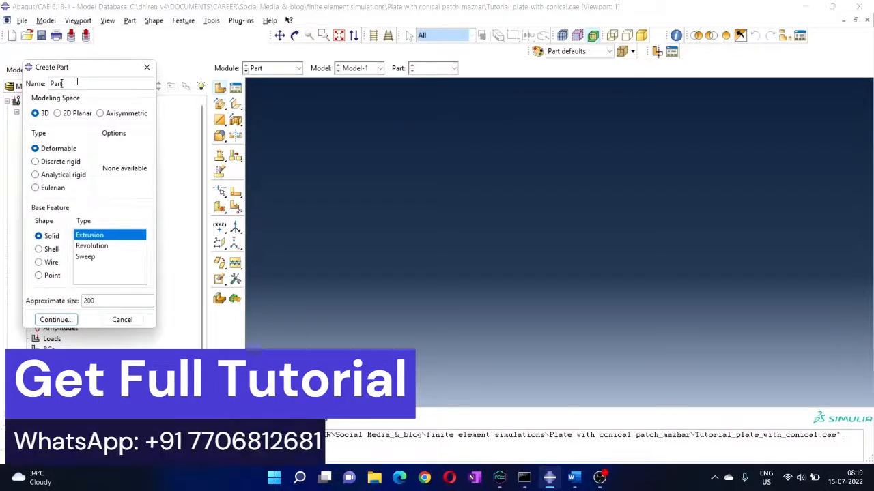
pyautogui.press('BackSpace')
pyautogui.press('BackSpace')
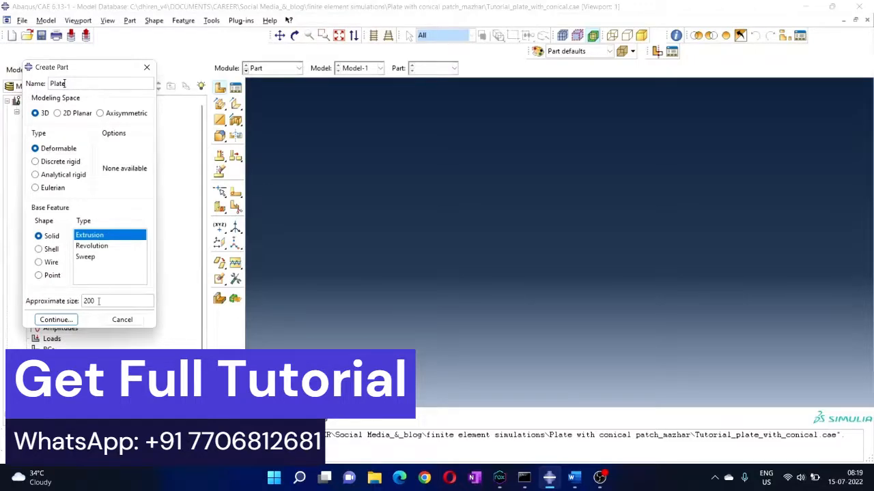
pyautogui.click(51, 320)
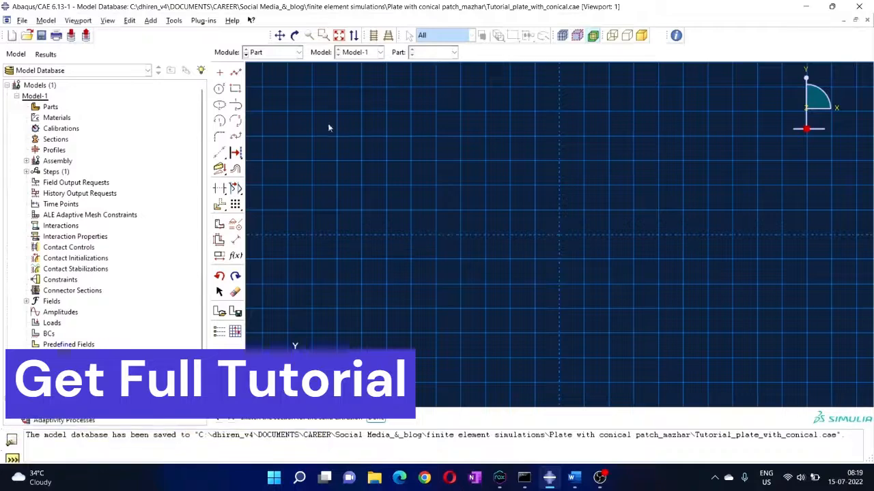
# Sketch the plate's rectangle from corner -100,-100 to corner 100,100
pyautogui.click(235, 88)
pyautogui.write('-100,-100')
pyautogui.press('Return')
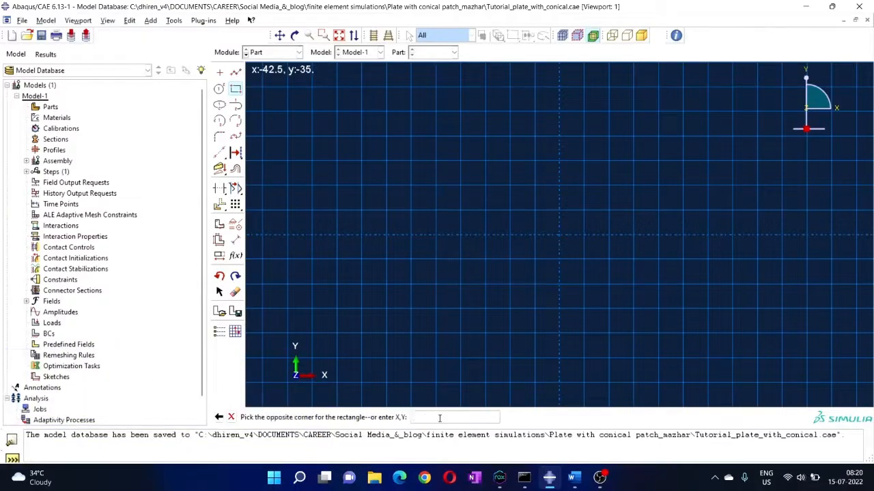
pyautogui.write('100,100')
pyautogui.press('Return')
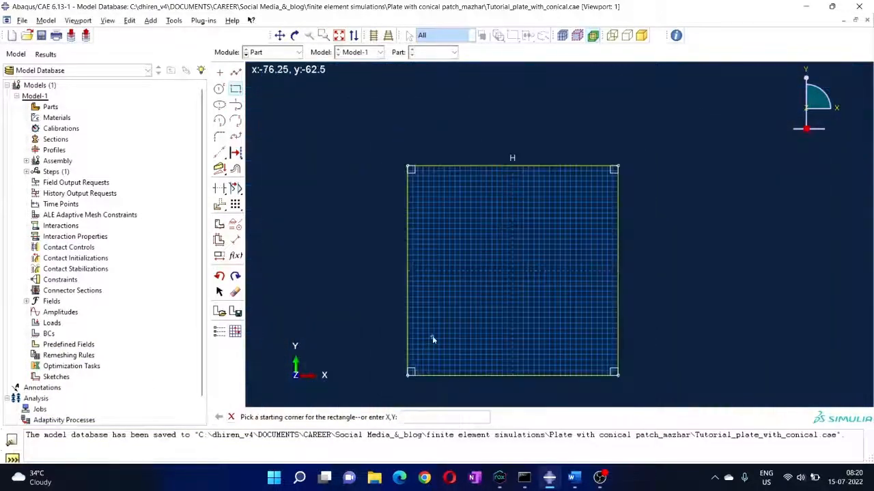
# Finish the rectangle sketch and extrude it to the plate thickness of 48 mm
pyautogui.click(231, 417)
pyautogui.click(376, 417)
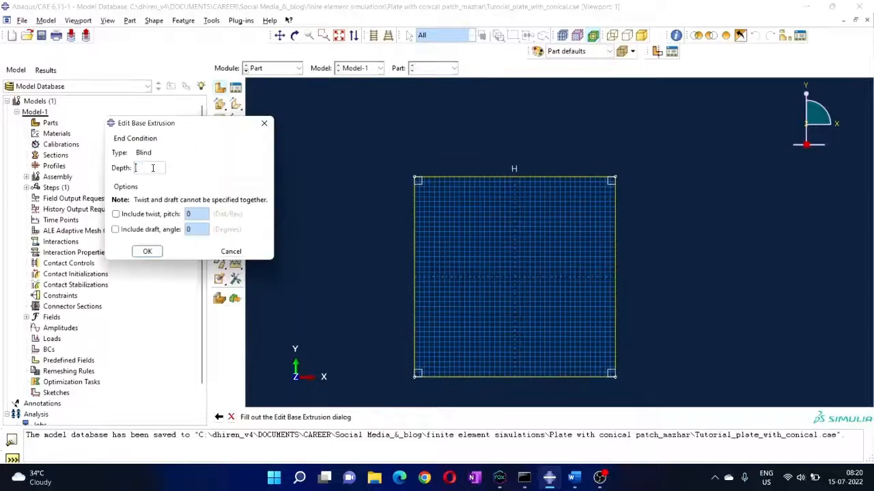
pyautogui.write('40')
pyautogui.click(151, 252)
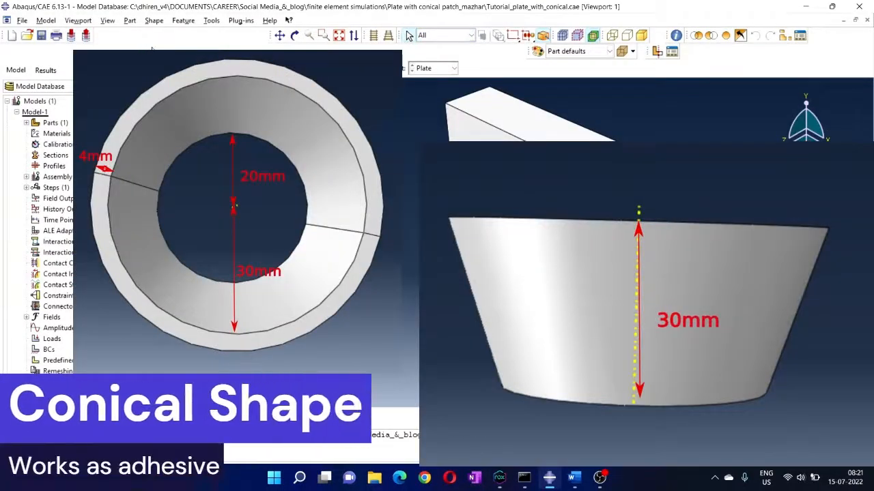
pyautogui.click(131, 21)
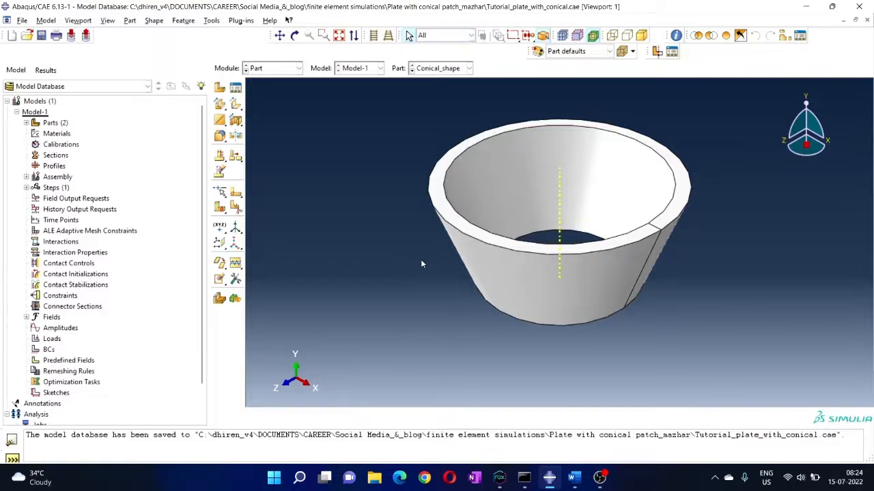
# Partition the conical shape's cell with a three-point cutting plane through an outer rim point and both ends of the opposite inner wall edge
pyautogui.keyDown('ctrl'); pyautogui.keyDown('alt'); pyautogui.moveTo(497, 236); pyautogui.dragTo(518, 219); pyautogui.keyUp('alt'); pyautogui.keyUp('ctrl')
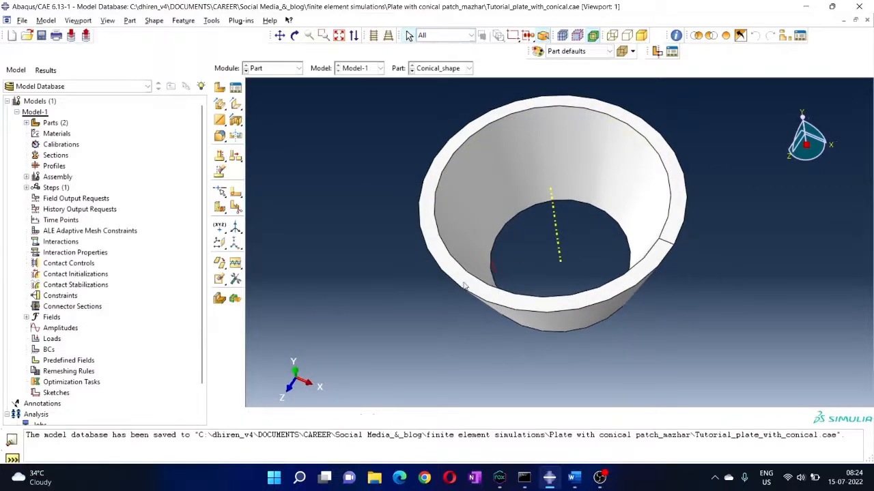
pyautogui.keyDown('ctrl'); pyautogui.keyDown('alt'); pyautogui.moveTo(467, 288); pyautogui.dragTo(436, 253); pyautogui.keyUp('alt'); pyautogui.keyUp('ctrl')
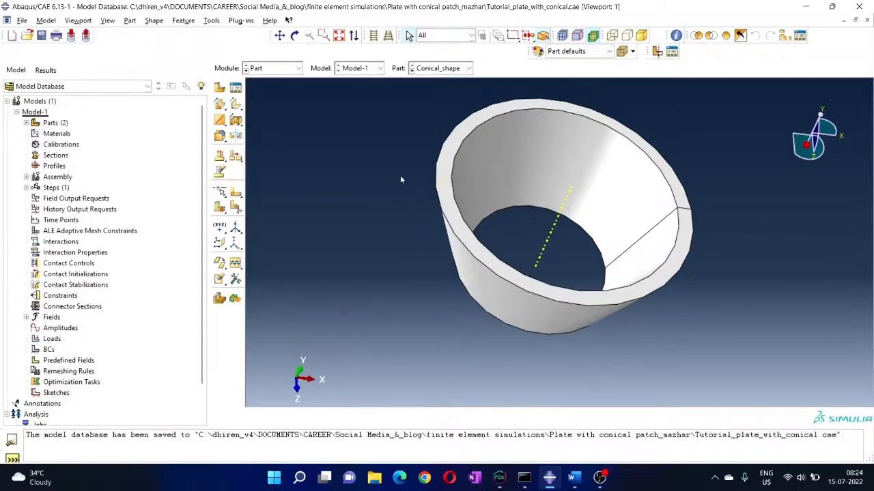
pyautogui.click(215, 22)
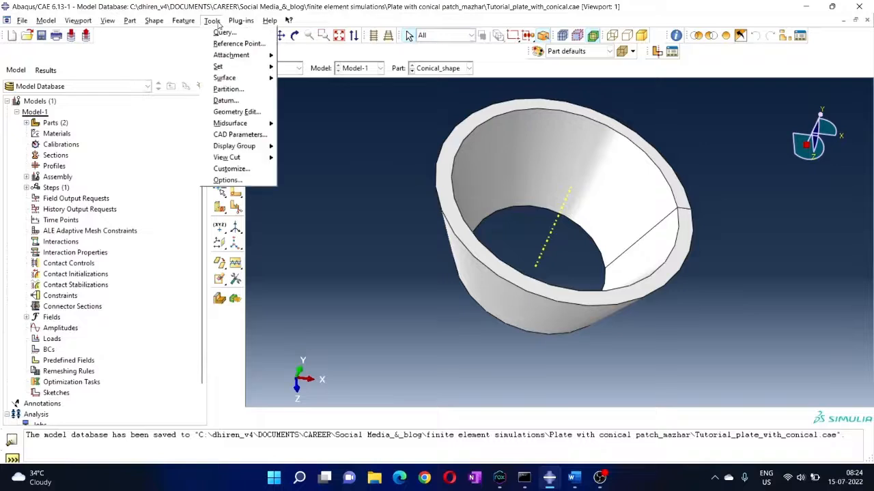
pyautogui.click(228, 90)
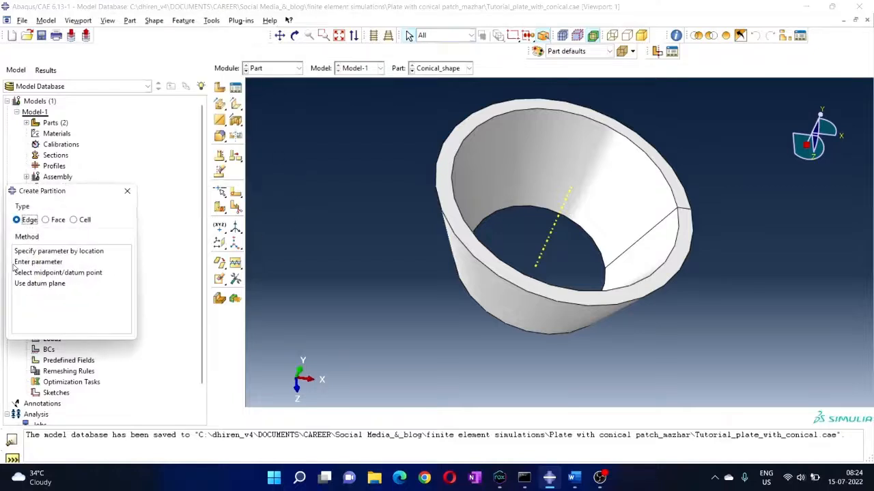
pyautogui.click(74, 219)
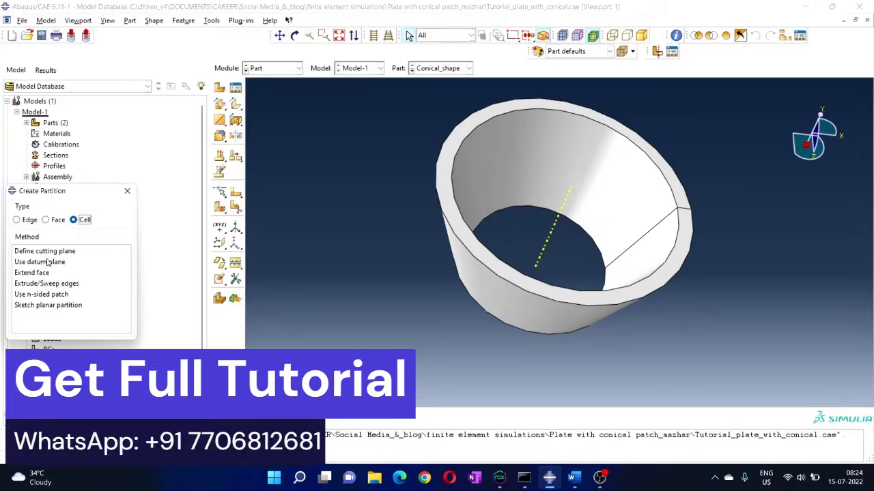
pyautogui.click(45, 252)
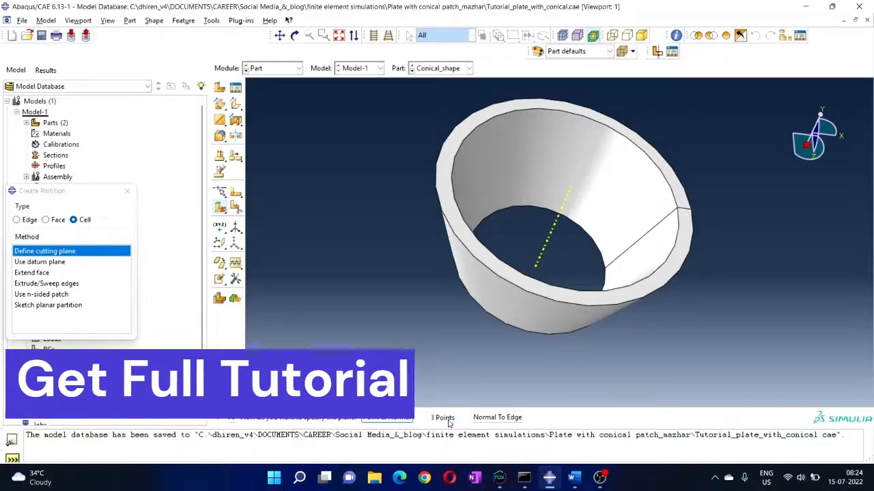
pyautogui.click(448, 419)
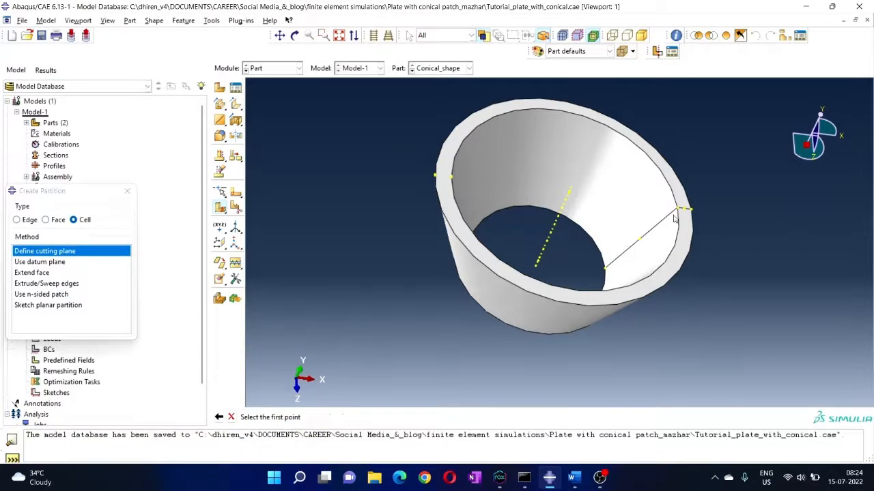
pyautogui.click(434, 177)
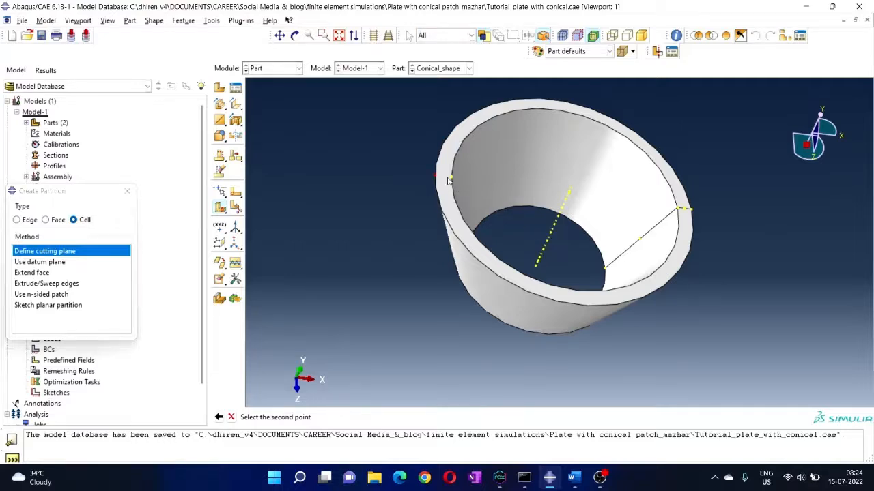
pyautogui.click(678, 209)
pyautogui.click(604, 268)
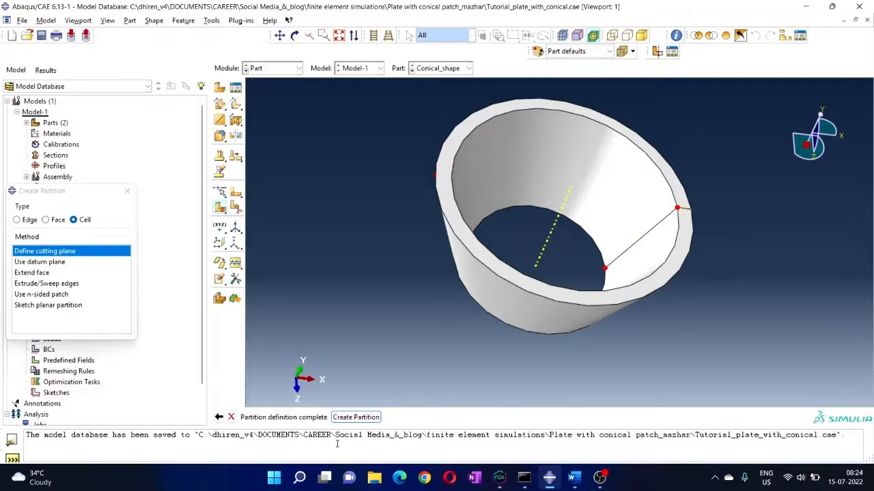
pyautogui.click(355, 417)
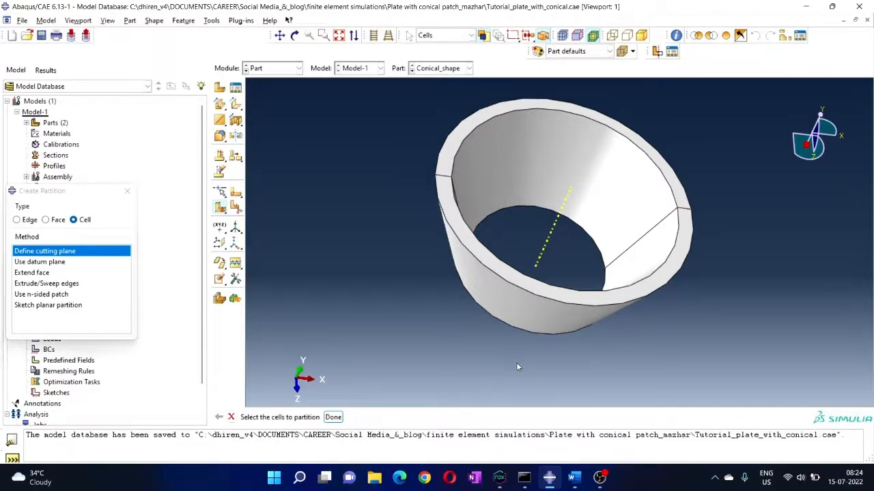
pyautogui.click(333, 417)
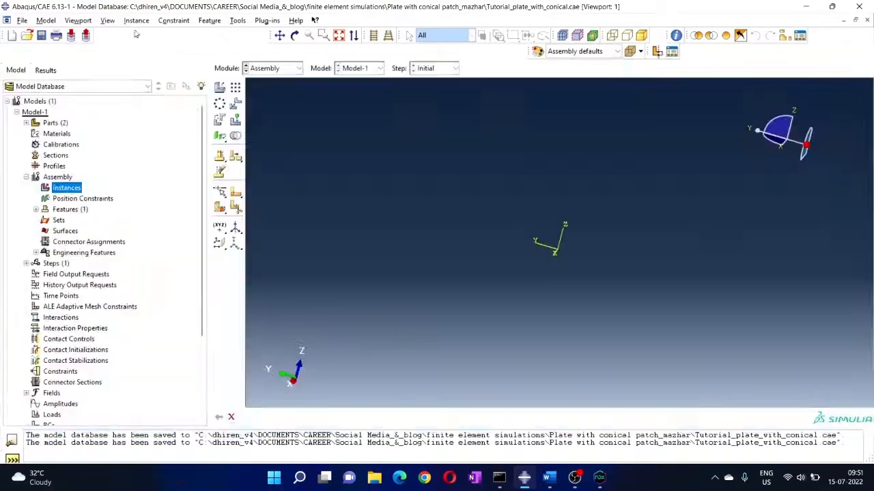
# Create assembly instances of both the Conical_shape and Plate parts
pyautogui.click(136, 20)
pyautogui.click(144, 32)
pyautogui.keyDown('shift'); pyautogui.click(41, 134); pyautogui.keyUp('shift')
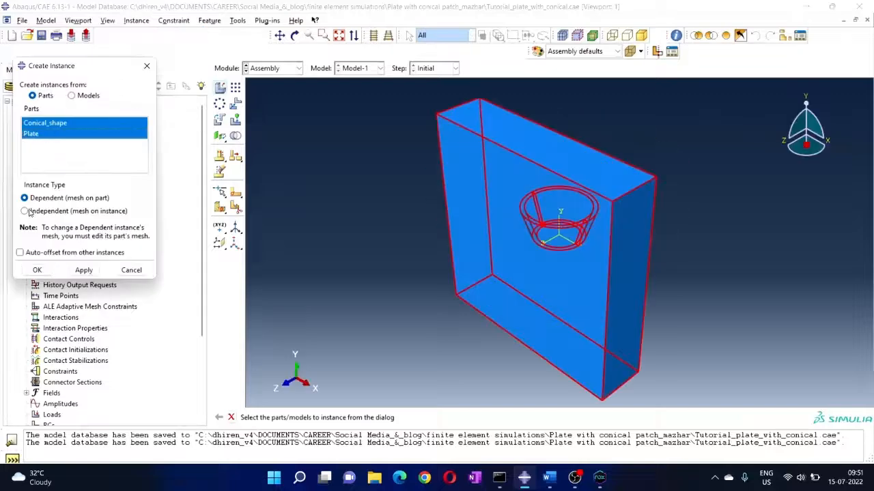
pyautogui.click(37, 269)
pyautogui.keyDown('ctrl'); pyautogui.keyDown('alt'); pyautogui.moveTo(518, 273); pyautogui.dragTo(657, 231); pyautogui.keyUp('alt'); pyautogui.keyUp('ctrl')
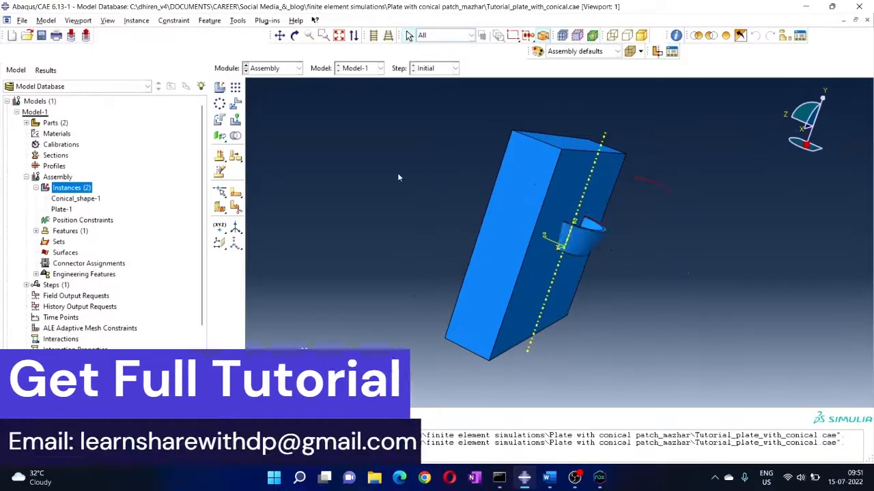
pyautogui.click(679, 237)
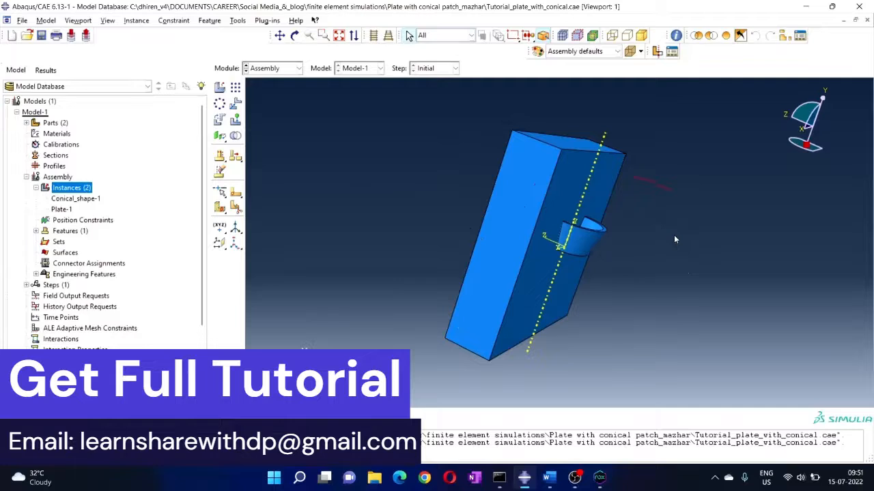
# Merge the plate and conical shape instances into the Patched_plate part
pyautogui.moveTo(427, 159); pyautogui.dragTo(756, 333)
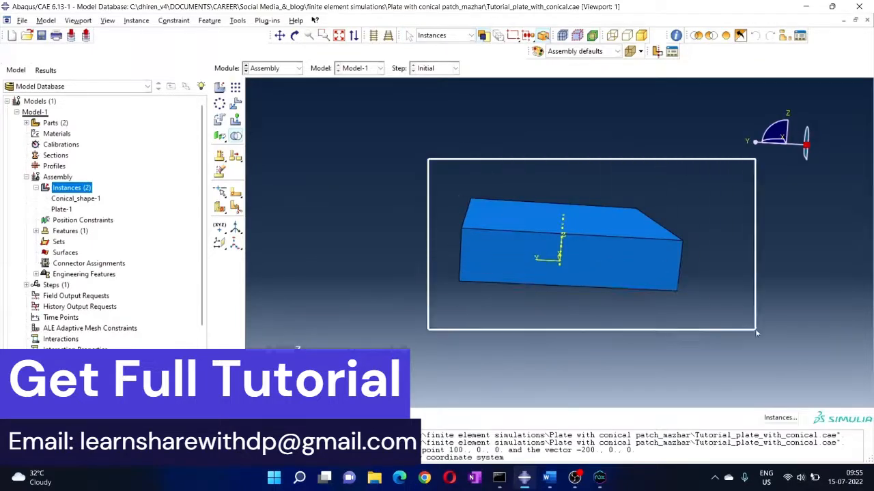
pyautogui.middleClick(724, 349)
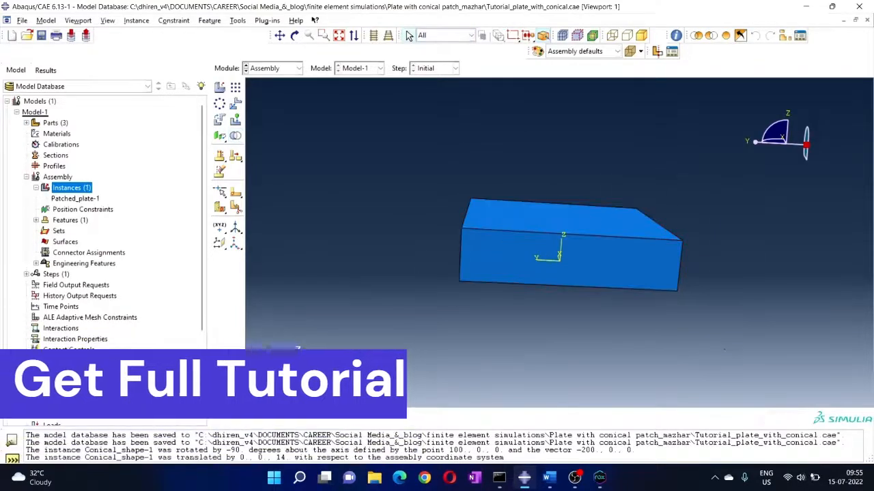
# Return to the Part module and examine the Patched_plate part alongside the original Plate and Conical_shape parts
pyautogui.click(273, 68)
pyautogui.click(277, 82)
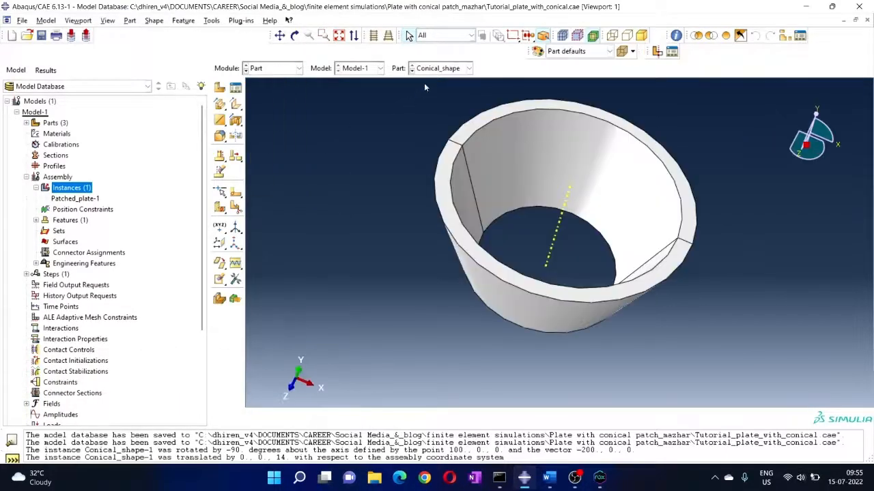
pyautogui.click(440, 68)
pyautogui.click(431, 89)
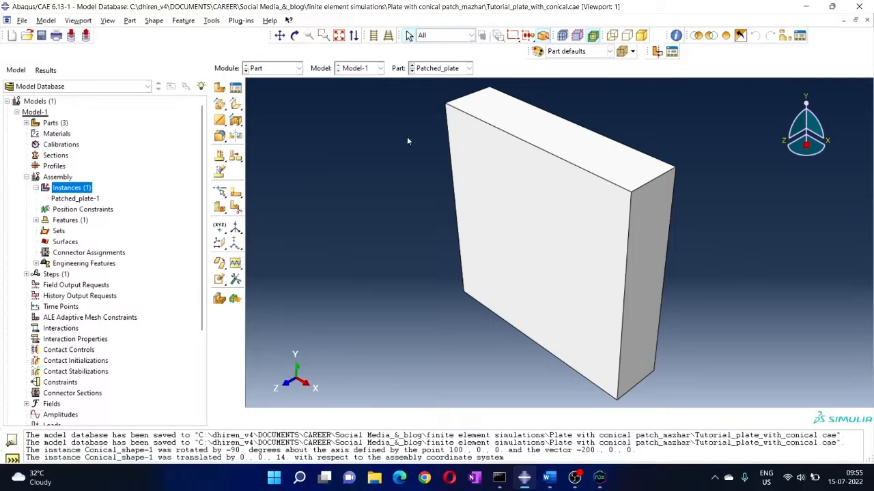
pyautogui.keyDown('ctrl'); pyautogui.keyDown('alt'); pyautogui.moveTo(541, 159); pyautogui.dragTo(485, 293); pyautogui.keyUp('alt'); pyautogui.keyUp('ctrl')
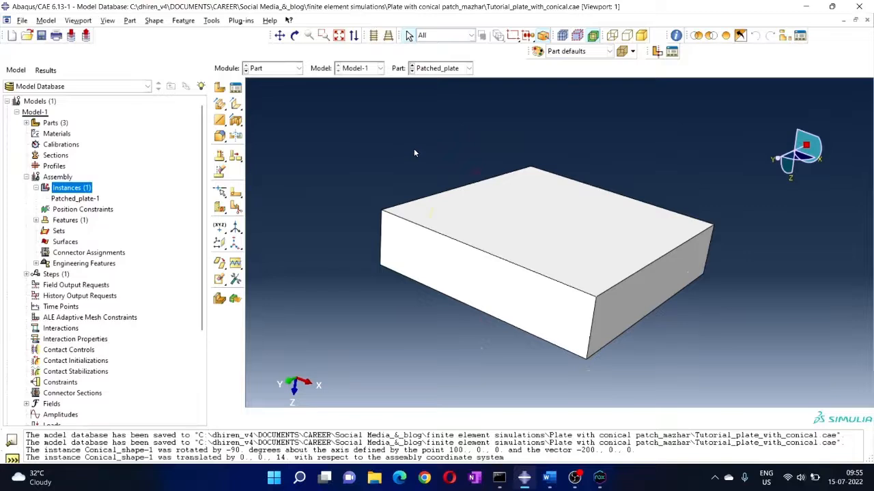
pyautogui.click(447, 69)
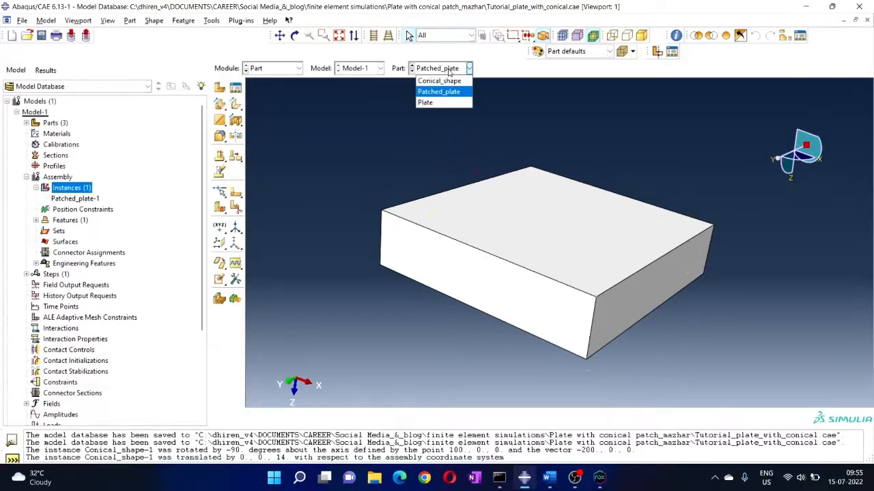
pyautogui.click(441, 103)
pyautogui.click(444, 71)
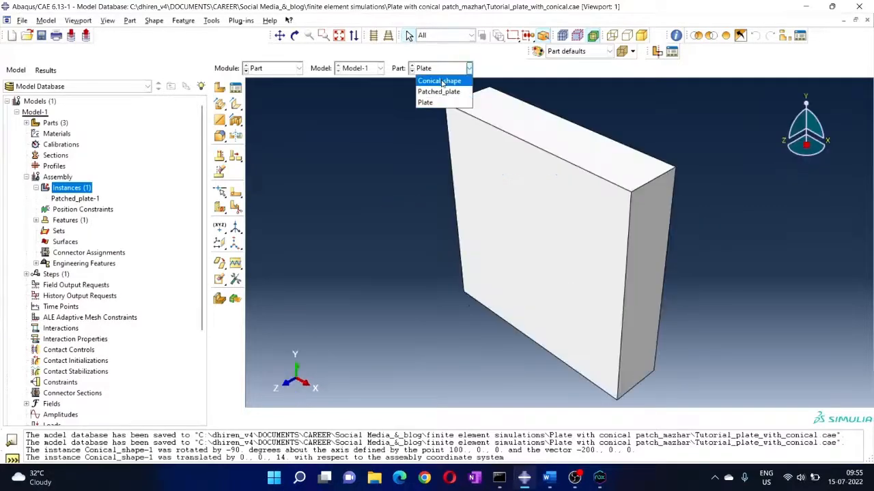
pyautogui.click(431, 79)
pyautogui.click(437, 69)
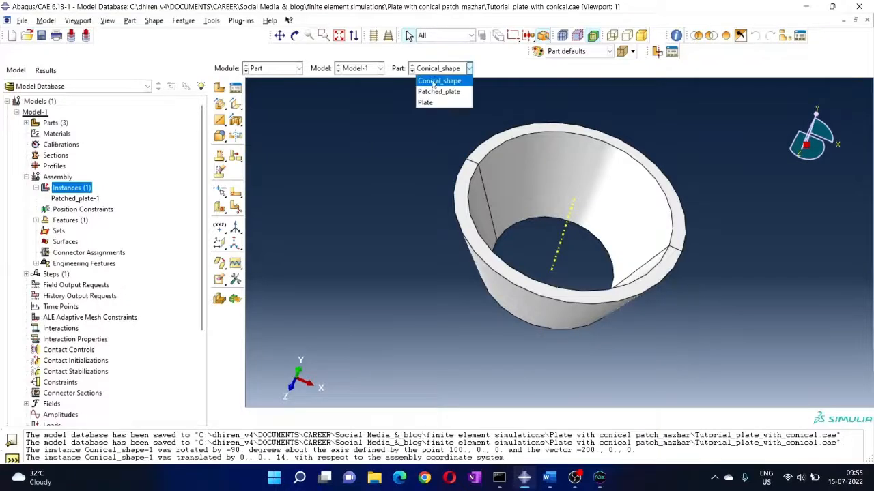
pyautogui.click(434, 91)
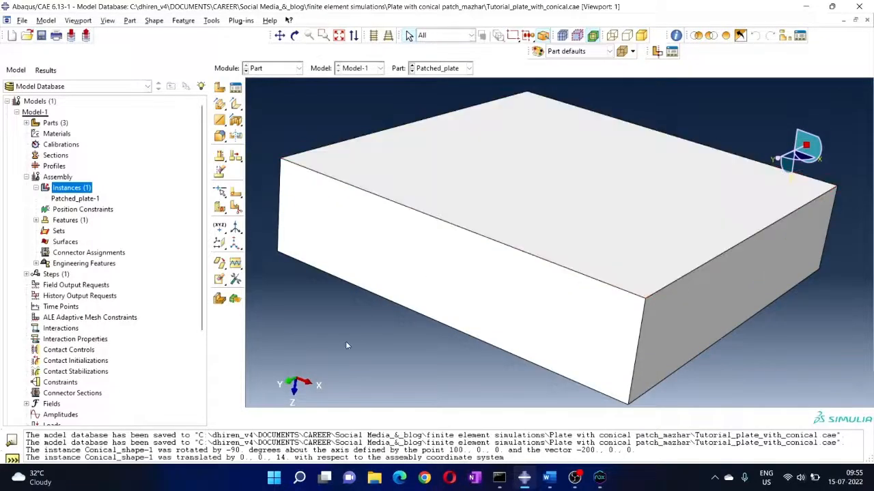
pyautogui.keyDown('ctrl'); pyautogui.keyDown('alt'); pyautogui.moveTo(469, 248); pyautogui.dragTo(496, 260); pyautogui.keyUp('alt'); pyautogui.keyUp('ctrl')
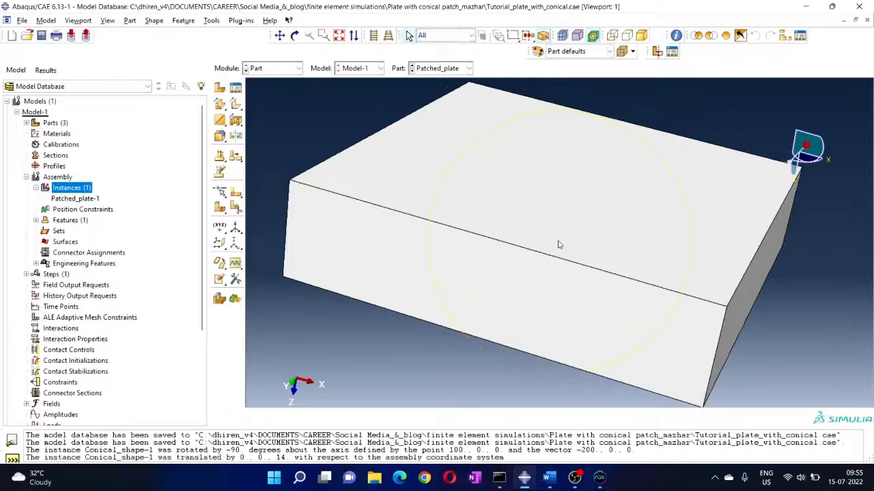
pyautogui.scroll(-2, 558, 244)
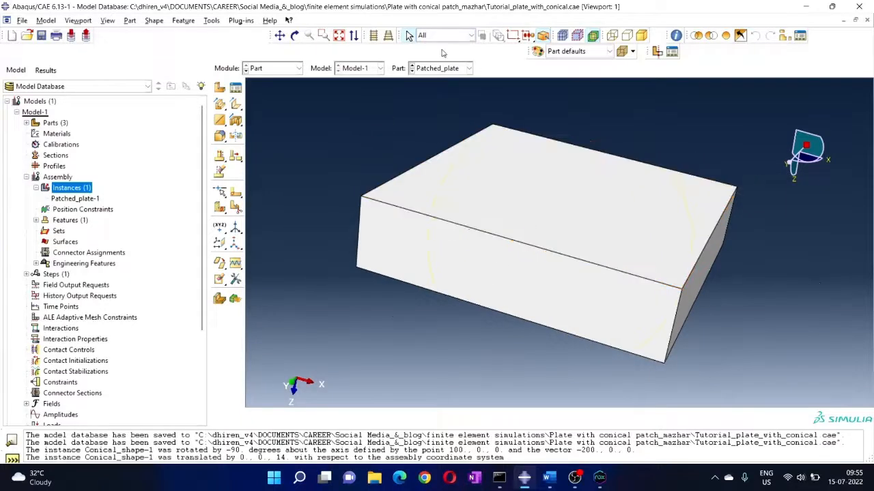
# Show the Patched_plate part in wireframe and examine the conical patch embedded inside the plate
pyautogui.click(612, 35)
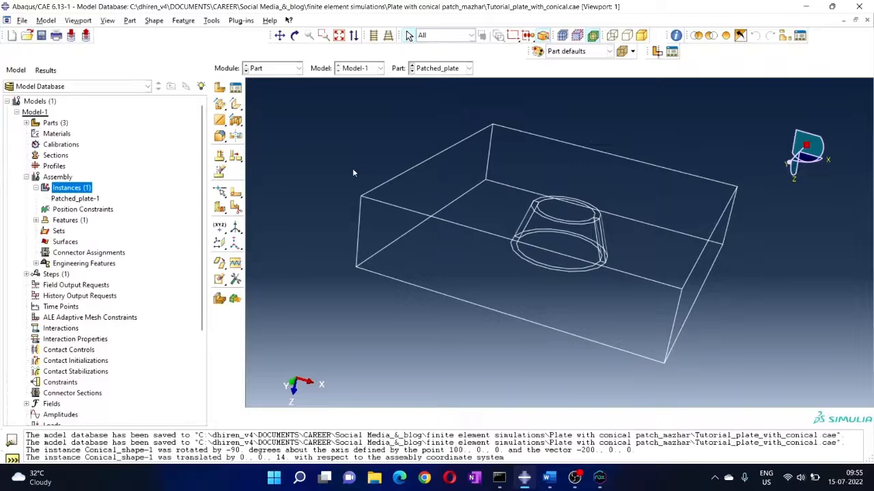
pyautogui.keyDown('ctrl'); pyautogui.keyDown('alt'); pyautogui.moveTo(559, 229); pyautogui.dragTo(597, 197); pyautogui.keyUp('alt'); pyautogui.keyUp('ctrl')
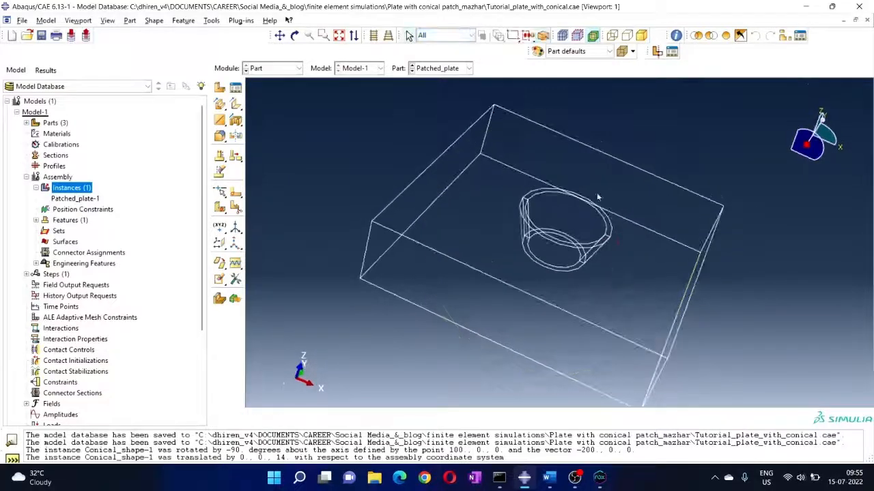
pyautogui.keyDown('ctrl'); pyautogui.keyDown('alt'); pyautogui.moveTo(559, 255); pyautogui.dragTo(524, 240); pyautogui.keyUp('alt'); pyautogui.keyUp('ctrl')
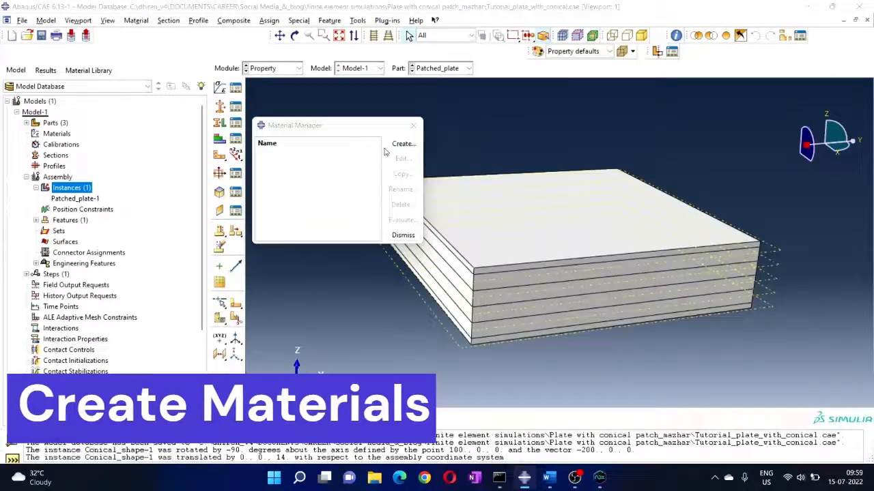
# Create a material named Adhesive with isotropic elasticity, using Young's modulus 3.76e3 and Poisson's ratio 0.3
pyautogui.click(399, 145)
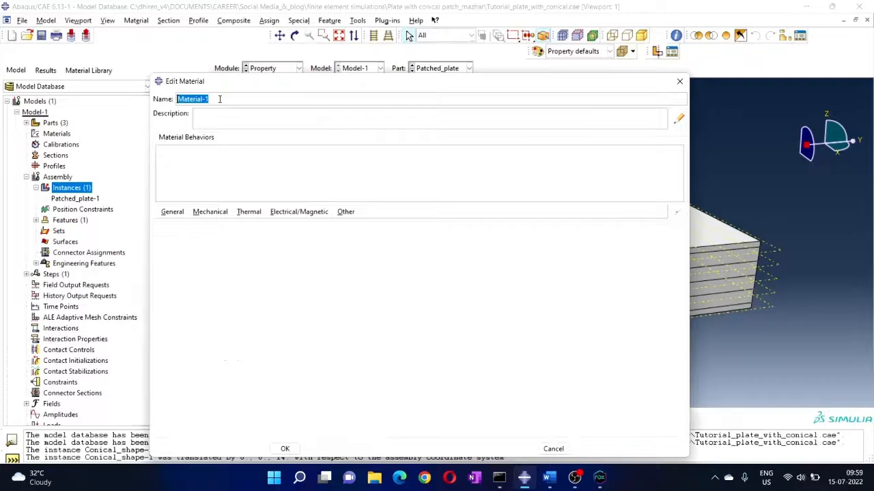
pyautogui.press('BackSpace')
pyautogui.write('Adhesive')
pyautogui.click(229, 212)
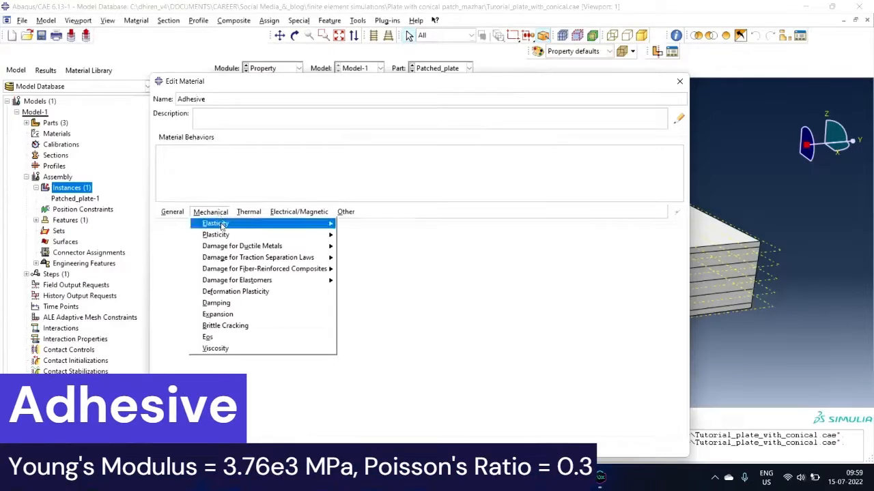
pyautogui.moveTo(238, 226)
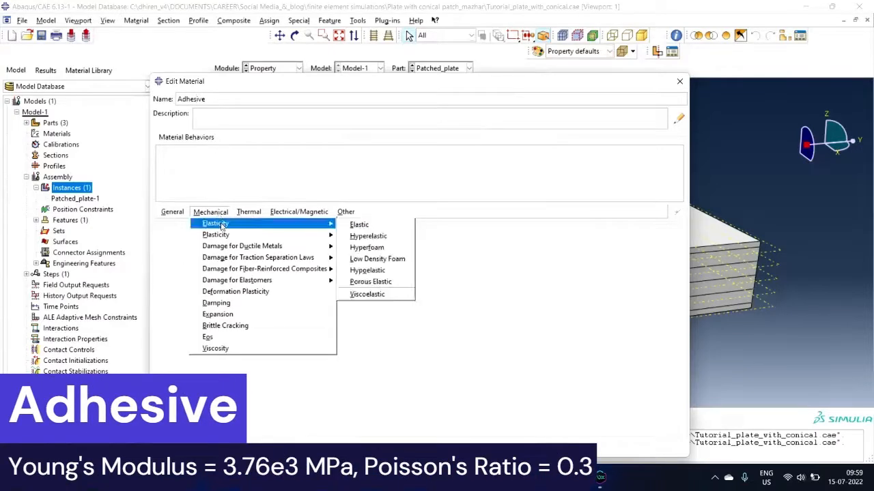
pyautogui.click(360, 225)
pyautogui.click(203, 368)
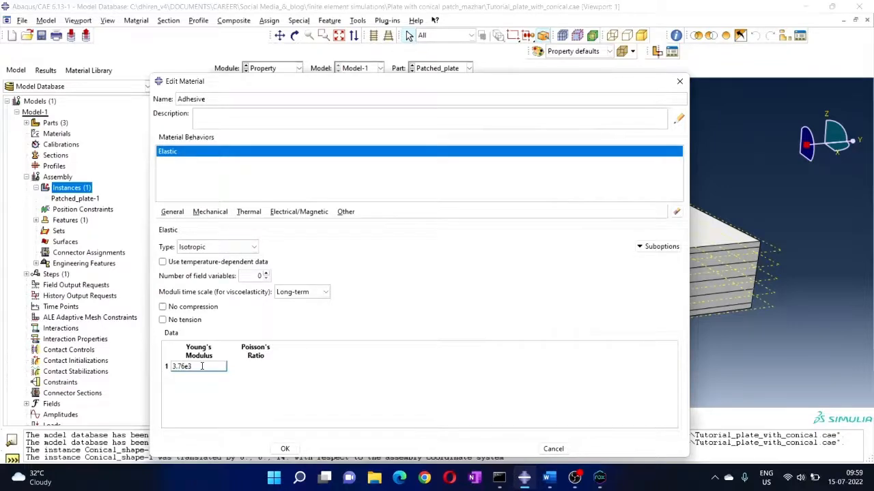
pyautogui.press('Tab')
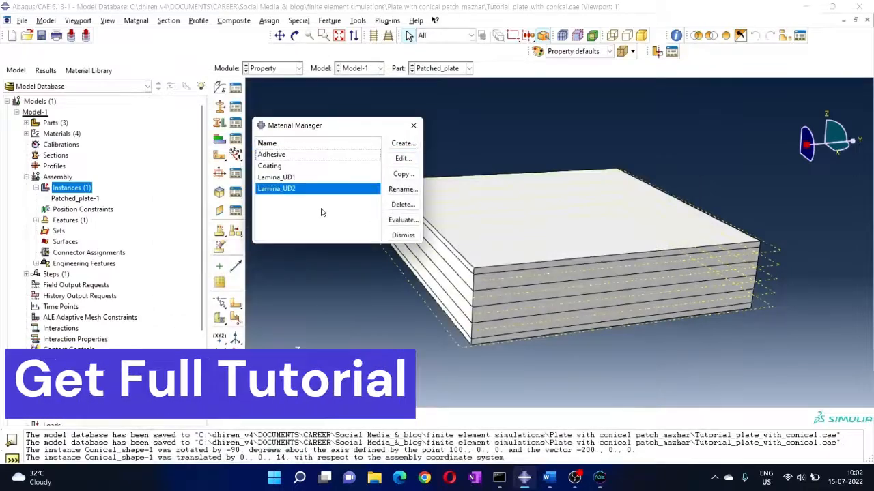
# Close the material list and start a solid, homogeneous section named Adhesive
pyautogui.click(413, 125)
pyautogui.click(168, 20)
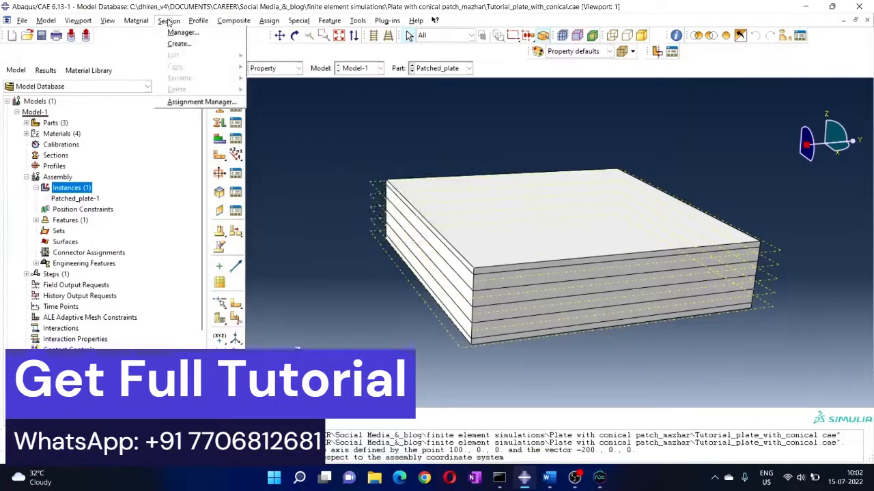
pyautogui.click(179, 31)
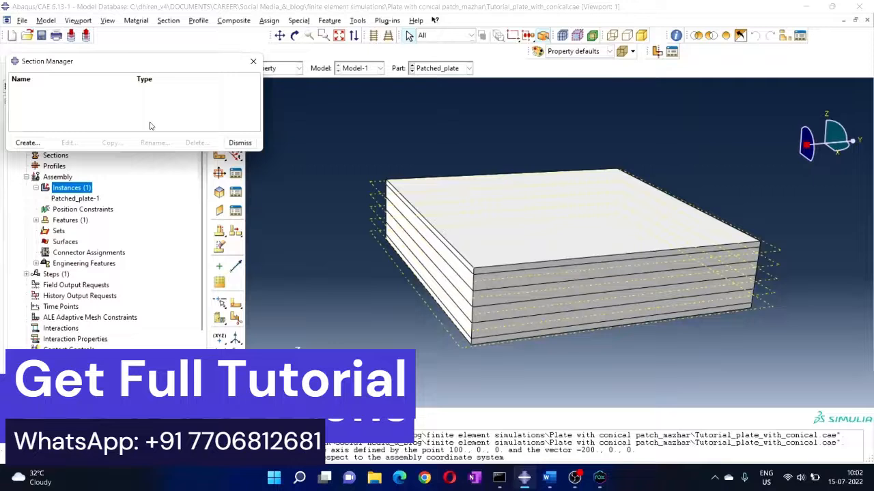
pyautogui.click(27, 142)
pyautogui.moveTo(132, 96); pyautogui.dragTo(280, 144)
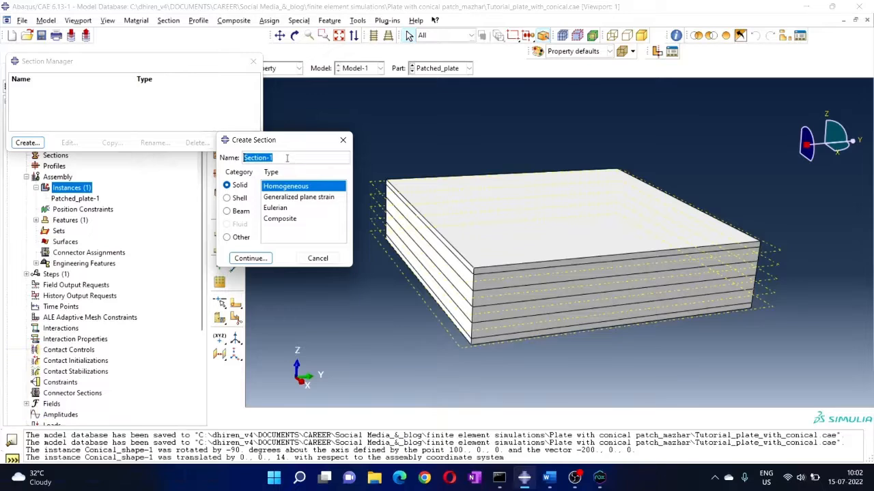
pyautogui.press('BackSpace')
pyautogui.write('Adhesive')
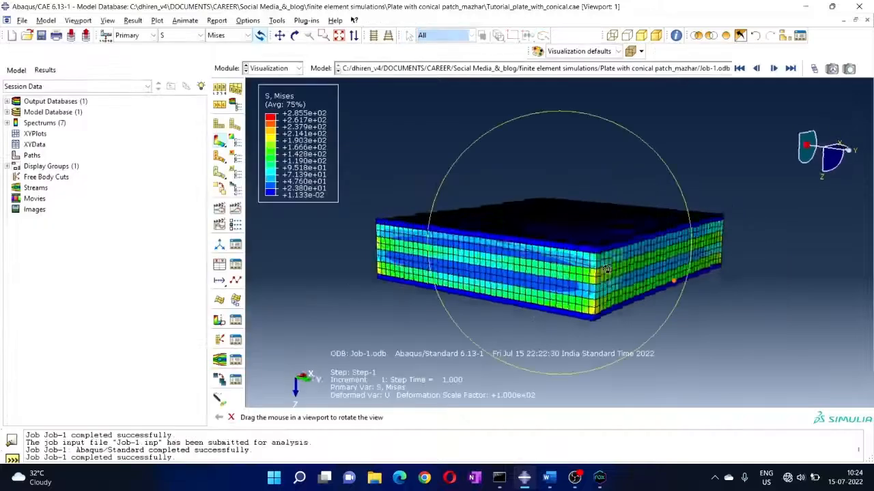
# Examine the von Mises stress contours on the deformed plate's sides and patched face in the Job-1 results
pyautogui.moveTo(546, 270); pyautogui.dragTo(647, 285)
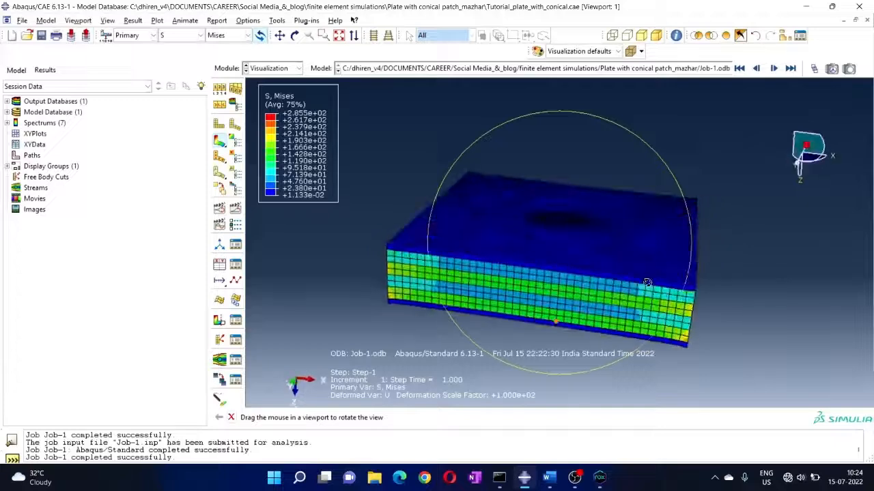